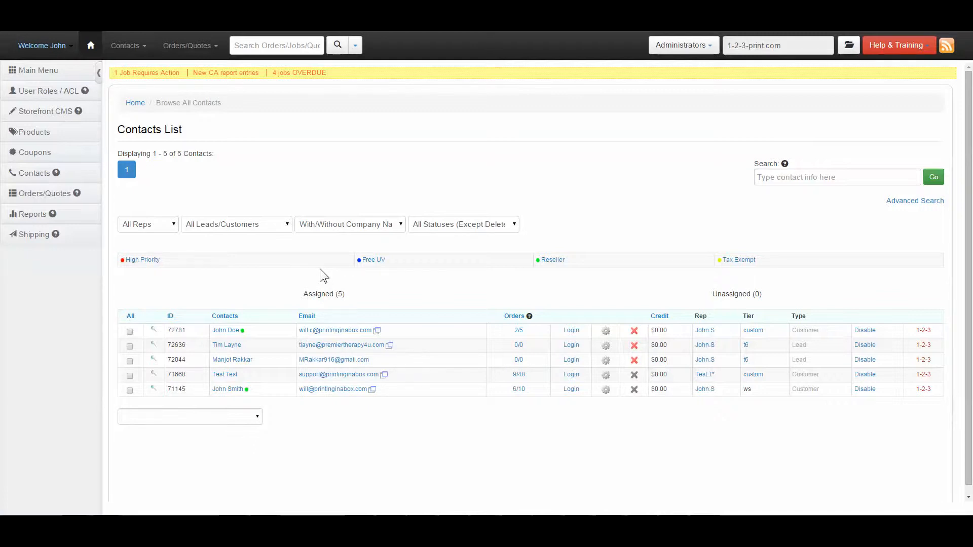
# Start a custom order from the test contact's profile and accept the existing billing and shipping addresses.
pyautogui.click(223, 374)
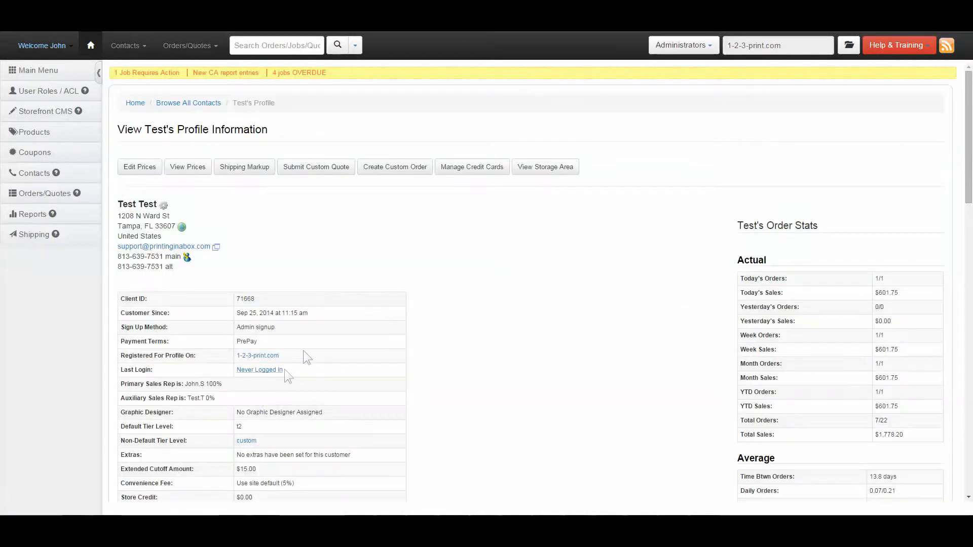
pyautogui.click(383, 164)
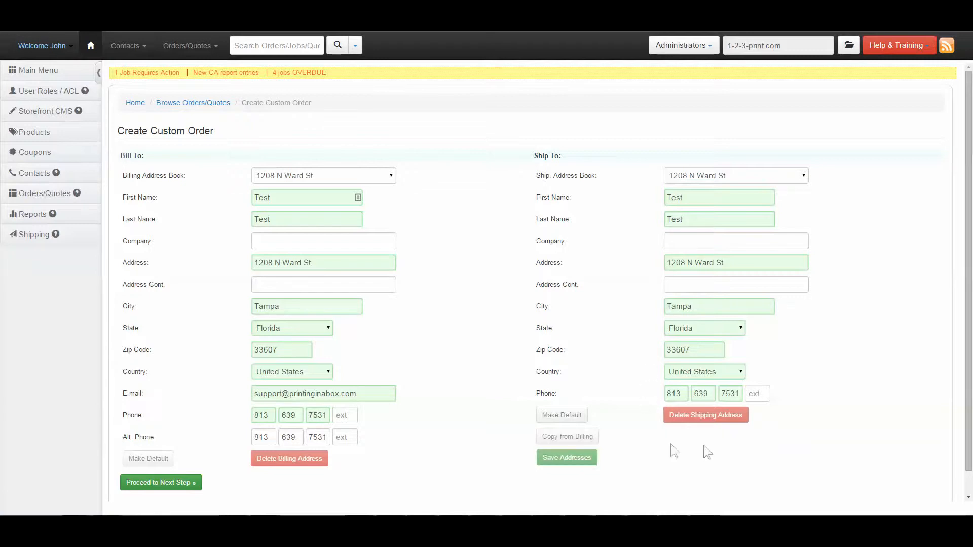
pyautogui.click(166, 482)
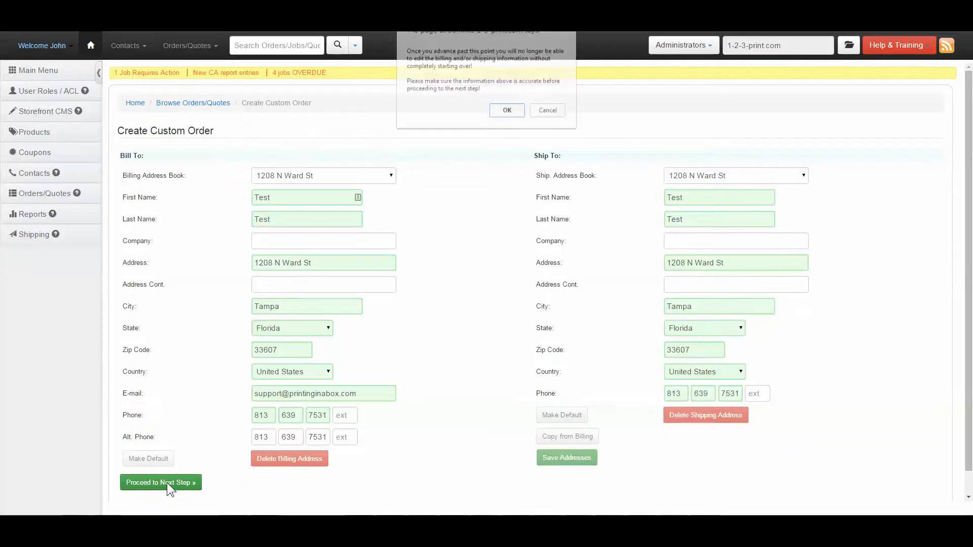
pyautogui.click(507, 112)
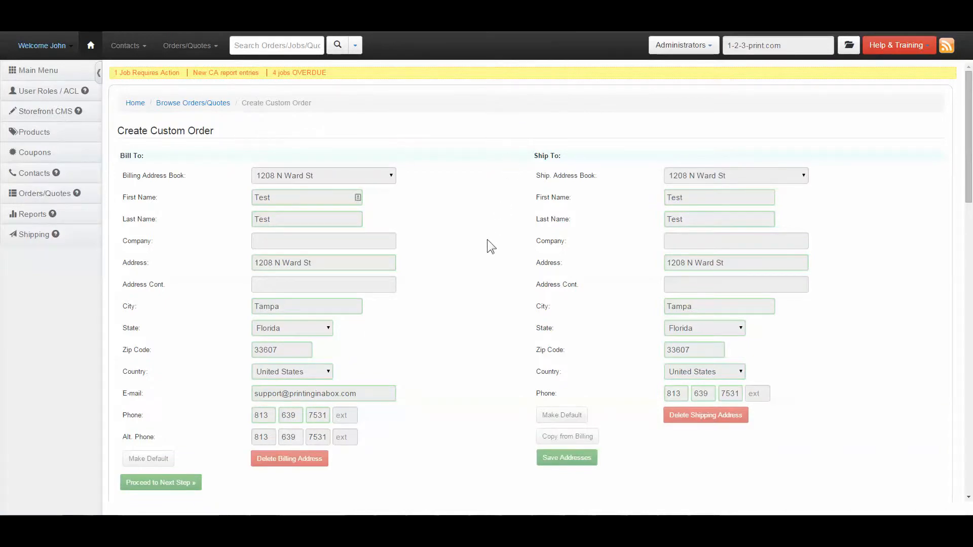
# Set the order's payment type to Credit Card with the Pay Later option.
pyautogui.scroll(-5, 487, 240)
pyautogui.scroll(-3, 483, 241)
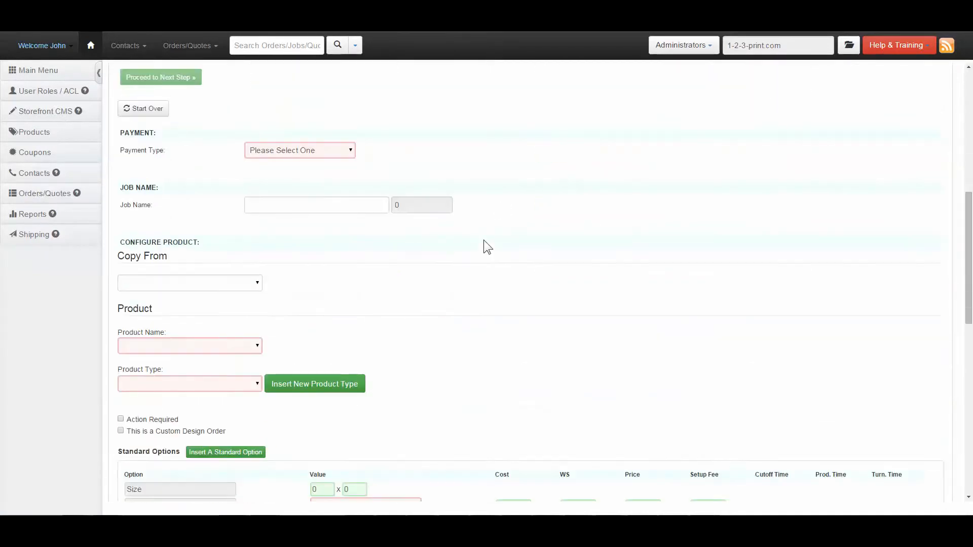
pyautogui.click(289, 149)
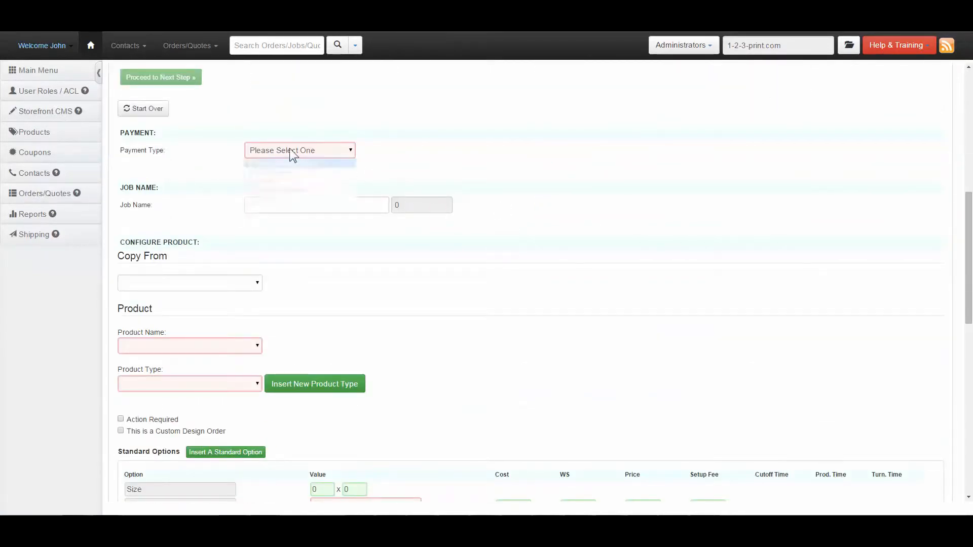
pyautogui.click(285, 171)
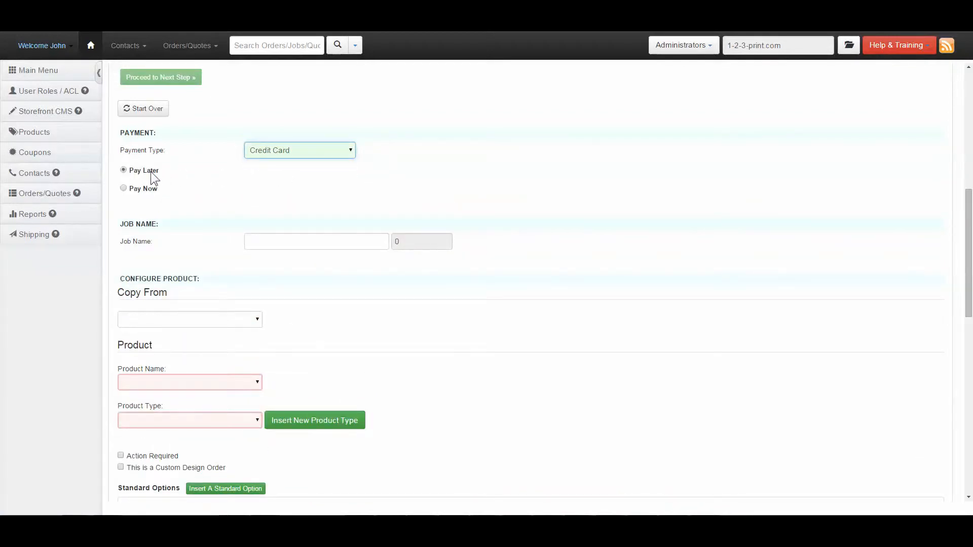
pyautogui.click(141, 195)
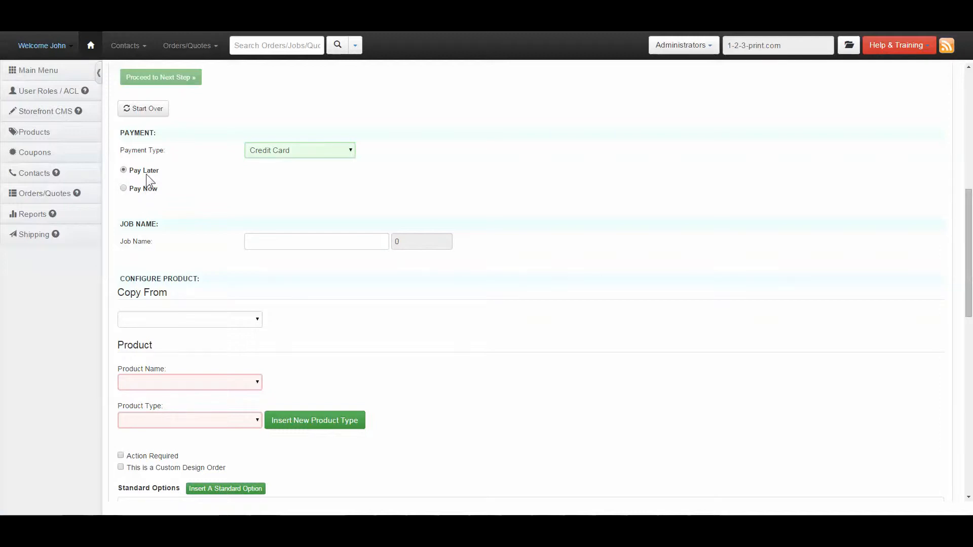
# Enter Training Video Product as the job name.
pyautogui.click(260, 243)
pyautogui.write('Training Video Product')
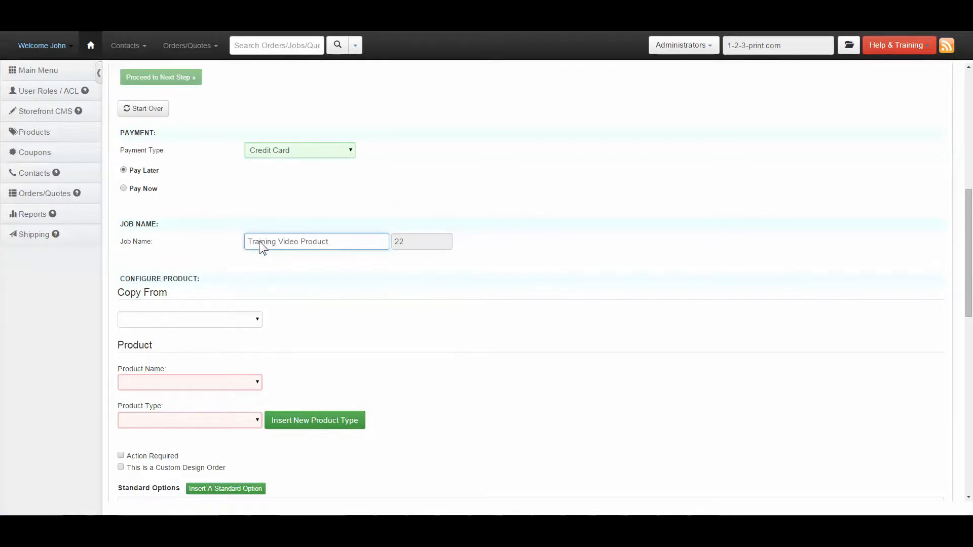
pyautogui.click(272, 257)
pyautogui.scroll(-2, 283, 202)
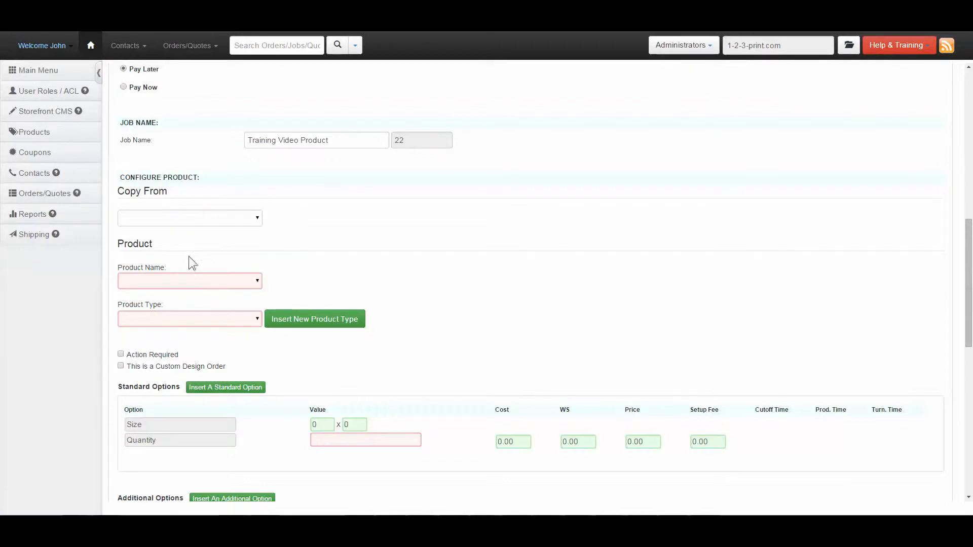
pyautogui.click(169, 281)
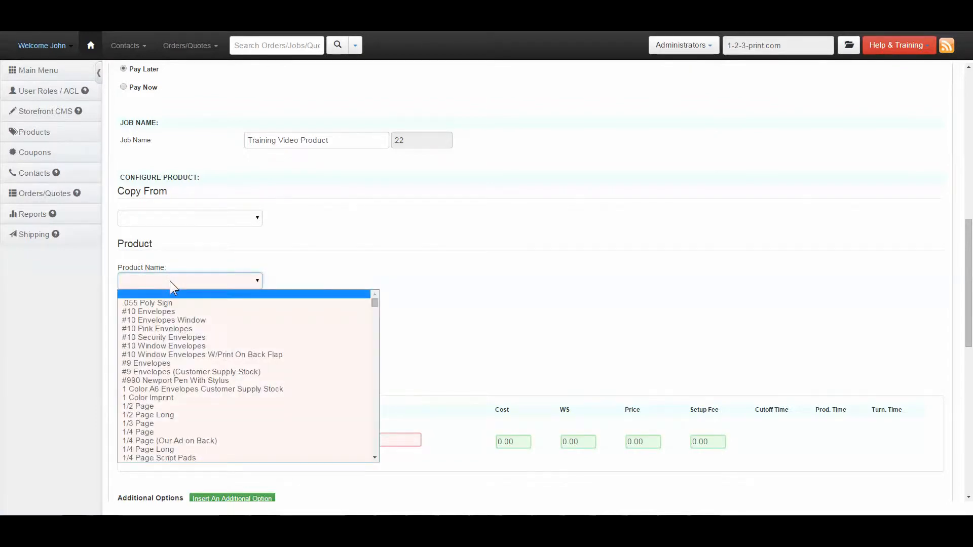
pyautogui.scroll(-5, 171, 368)
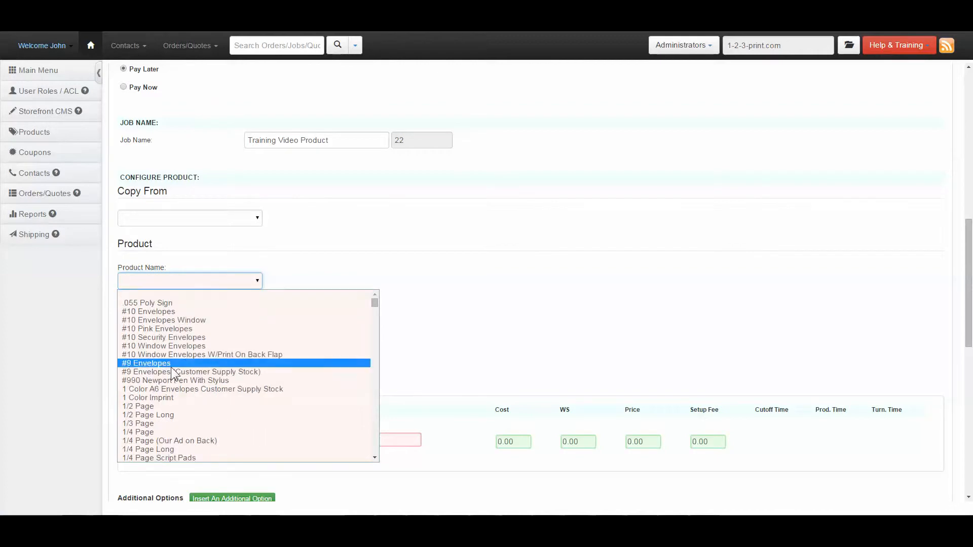
pyautogui.click(172, 372)
# Switch the product name to a new custom entry and name it Custom Brochures.
pyautogui.click(187, 281)
pyautogui.scroll(-1, 378, 306)
pyautogui.moveTo(377, 307); pyautogui.dragTo(374, 451)
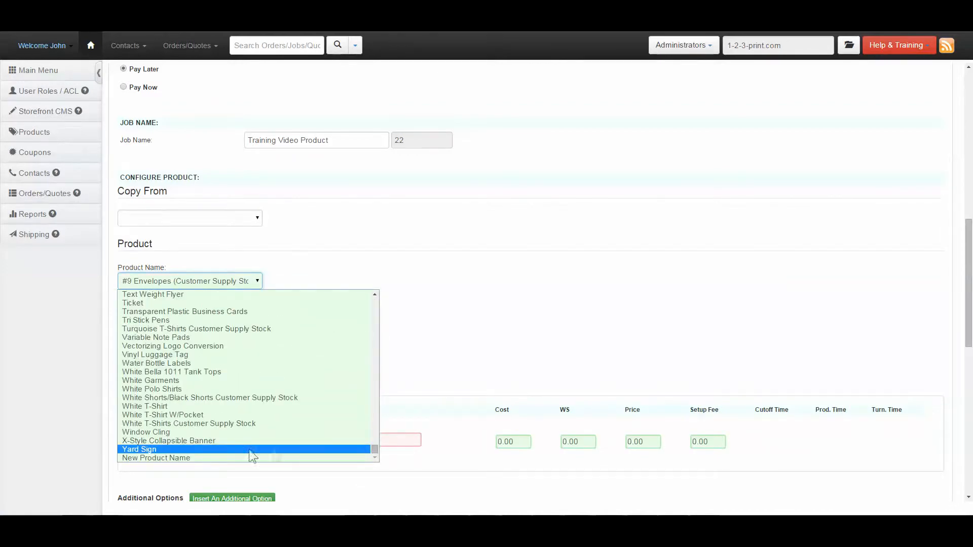
pyautogui.click(198, 458)
pyautogui.moveTo(170, 268); pyautogui.dragTo(271, 275)
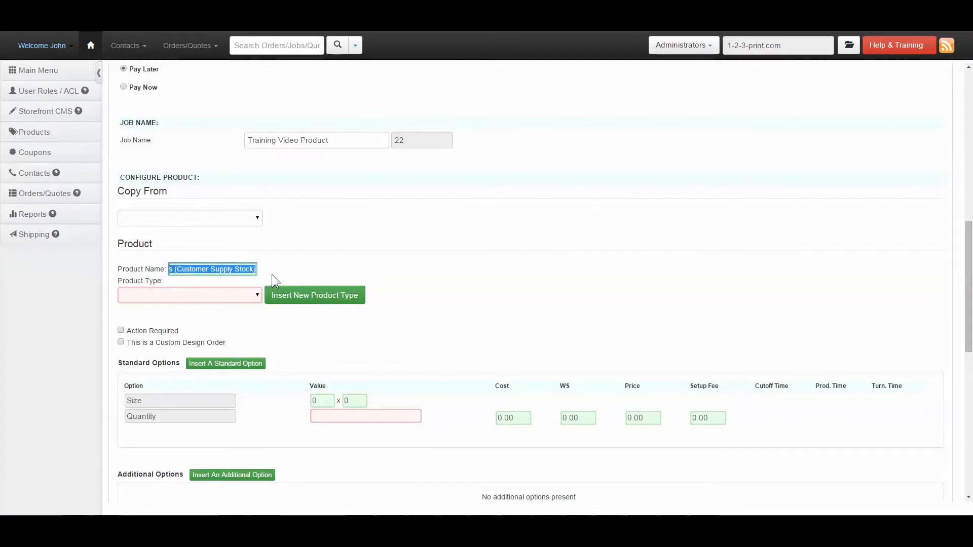
pyautogui.press('BackSpace')
pyautogui.write('Custo')
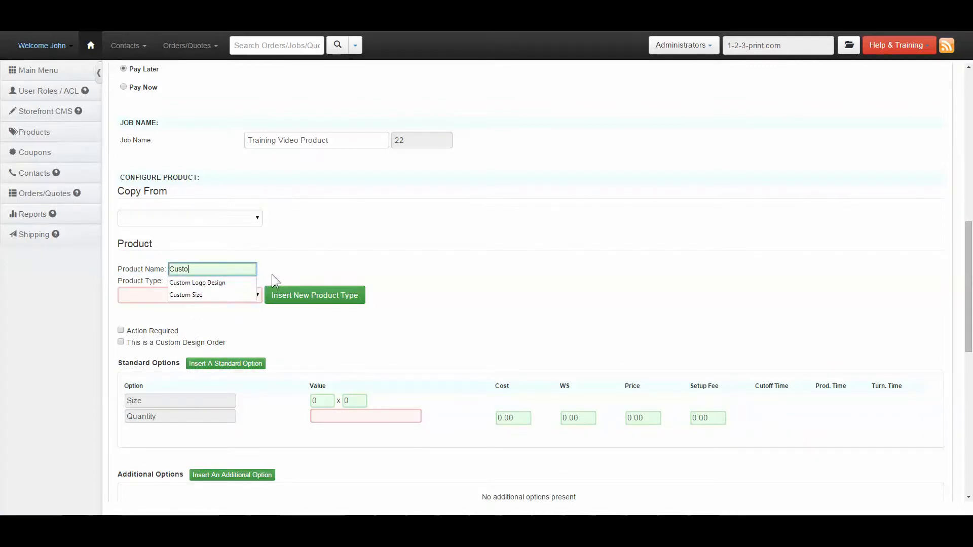
pyautogui.write('m Brochures')
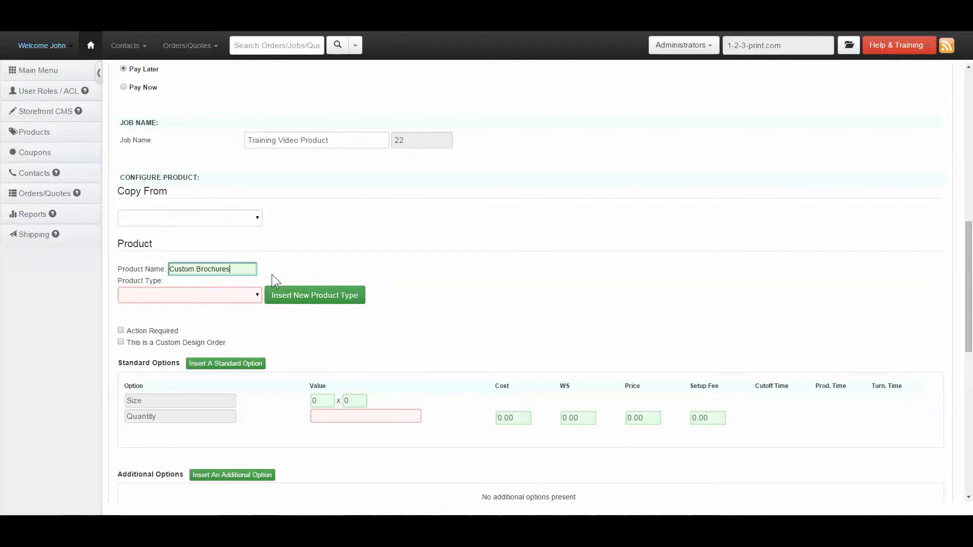
# Set the product type to Printing and flag the order as Action Required and a Custom Design Order.
pyautogui.click(226, 298)
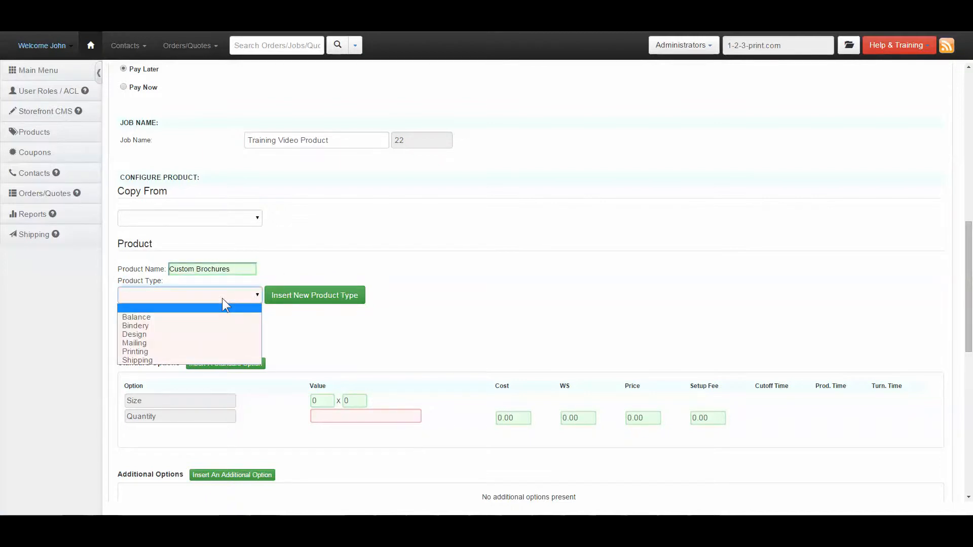
pyautogui.click(174, 352)
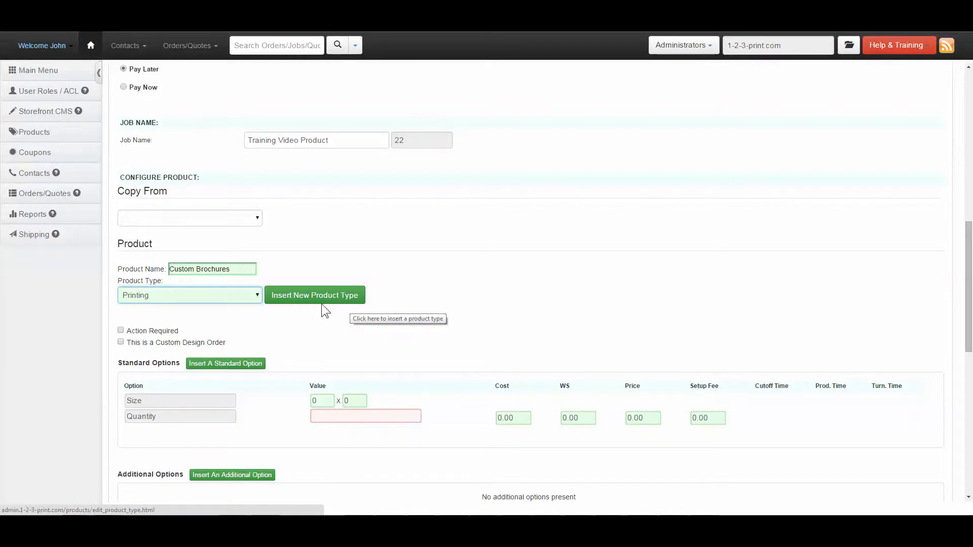
pyautogui.click(120, 330)
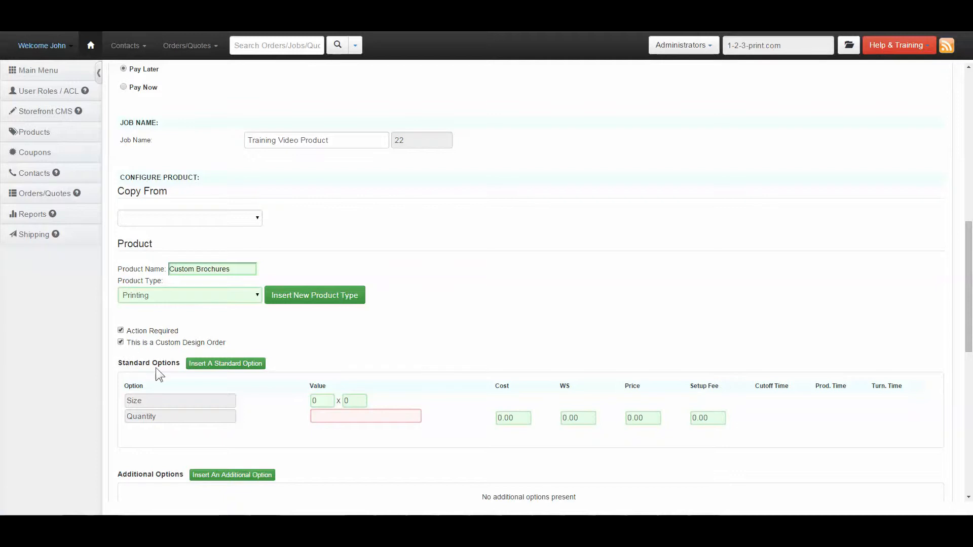
# Set the product size to 13 x 19 and the quantity to 1000 in the standard options.
pyautogui.write('13')
pyautogui.press('Tab')
pyautogui.write('19')
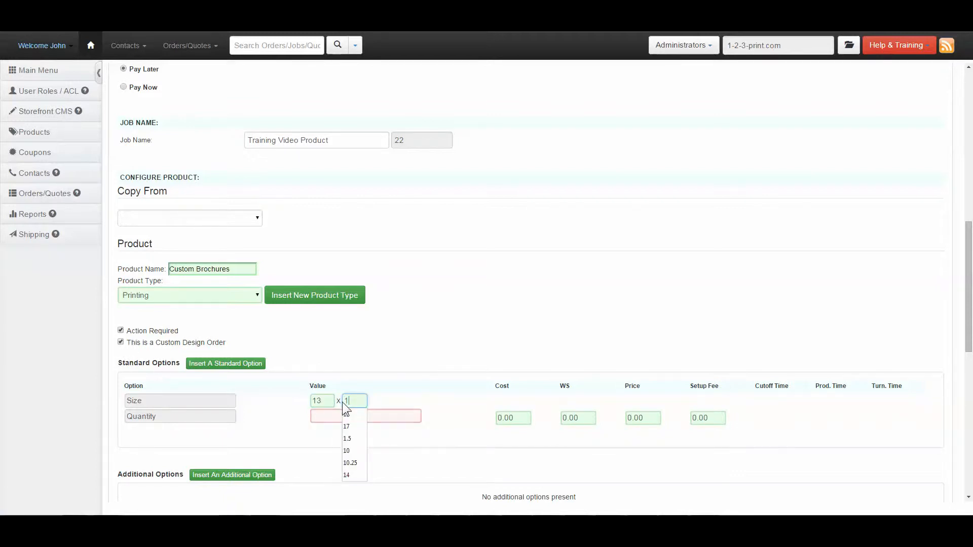
pyautogui.click(345, 415)
pyautogui.write('1000')
pyautogui.click(306, 443)
# Insert an extra standard option and set it to Card Stock Cover.
pyautogui.scroll(-2, 305, 443)
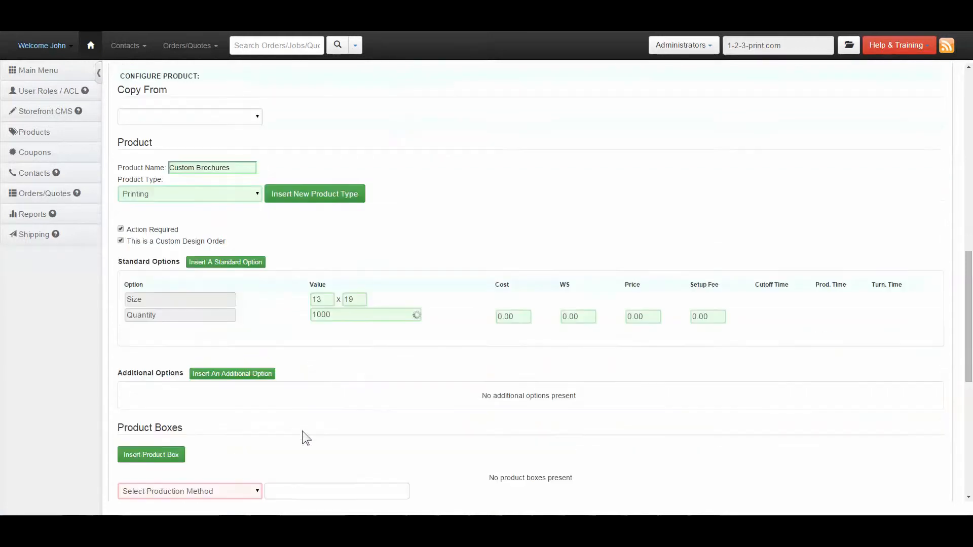
pyautogui.click(233, 262)
pyautogui.scroll(-1, 241, 268)
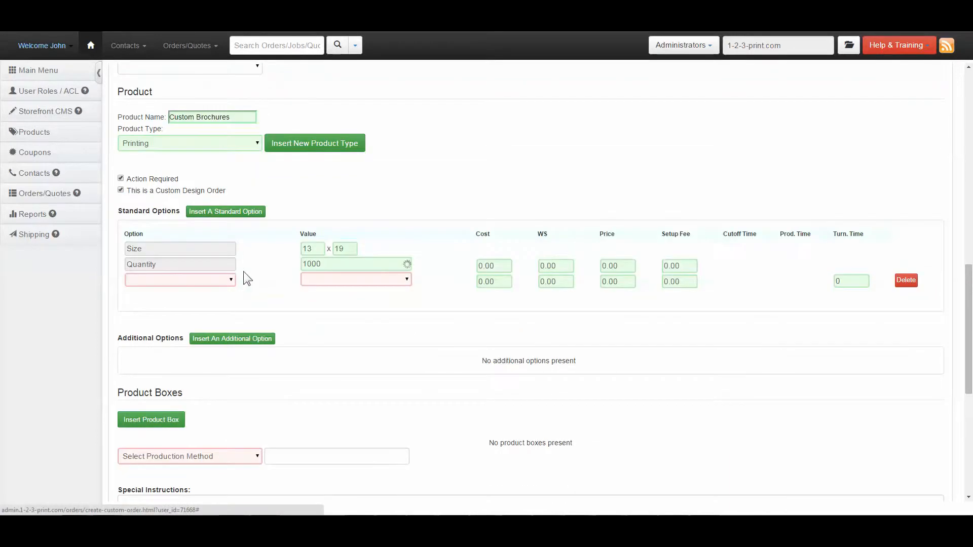
pyautogui.click(194, 281)
pyautogui.scroll(-3, 181, 358)
pyautogui.scroll(3, 177, 385)
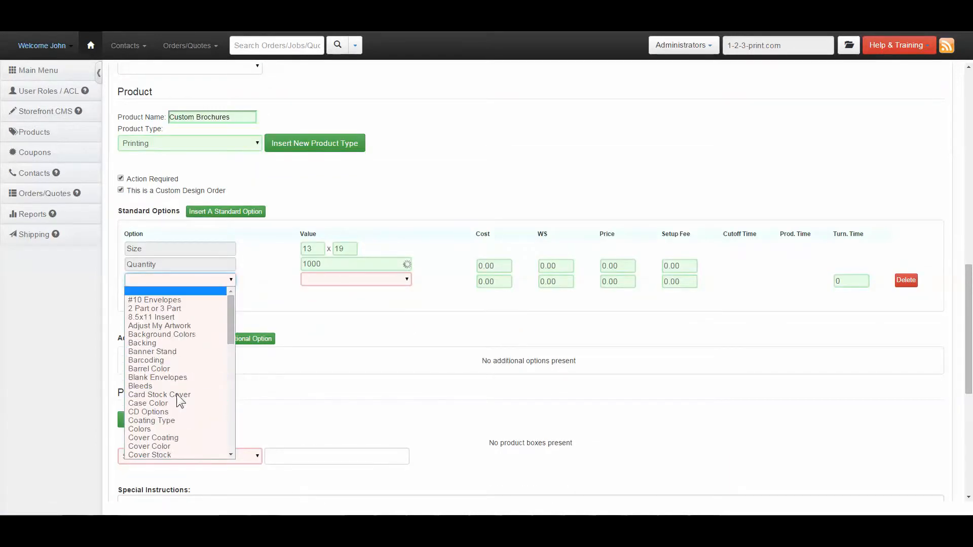
pyautogui.click(176, 394)
pyautogui.click(178, 280)
pyautogui.scroll(-12, 162, 390)
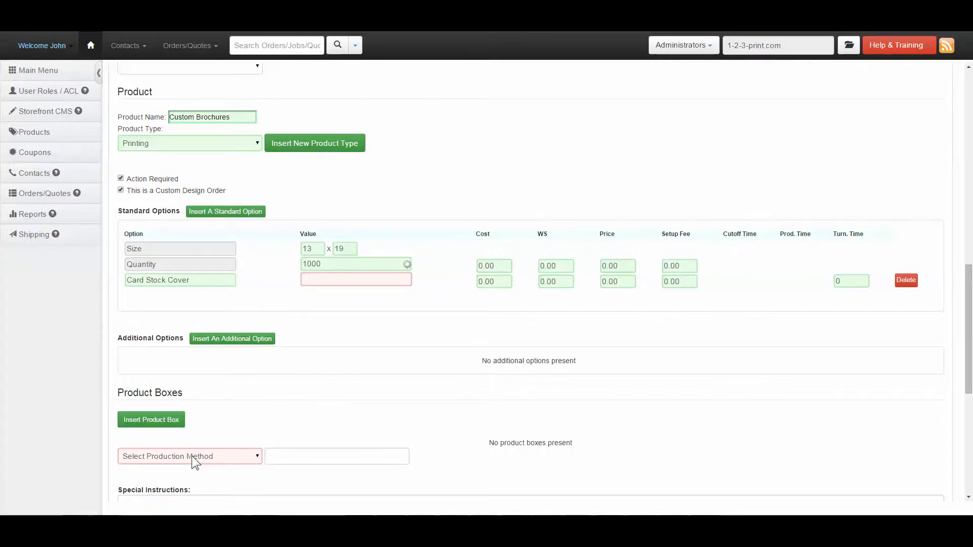
# Copy the product configuration from Printing, Brochures, 8.5x11 - [ Full Page Brochure ] with a quantity of 2500.
pyautogui.scroll(3, 233, 417)
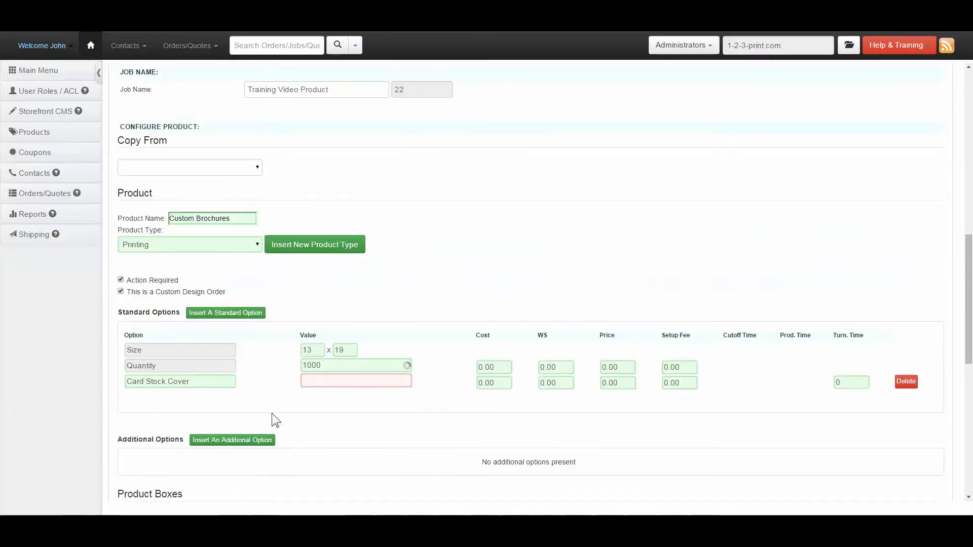
pyautogui.scroll(1, 269, 413)
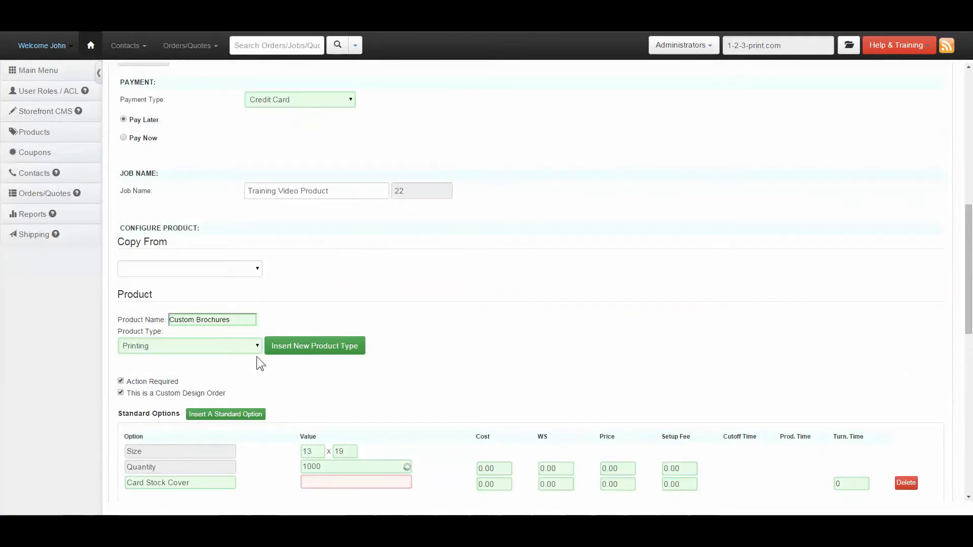
pyautogui.click(189, 269)
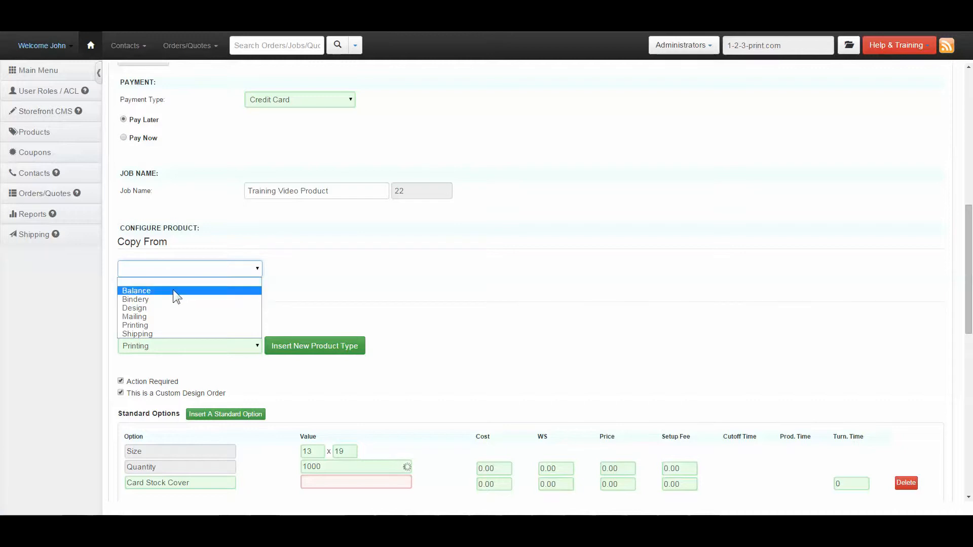
pyautogui.click(143, 325)
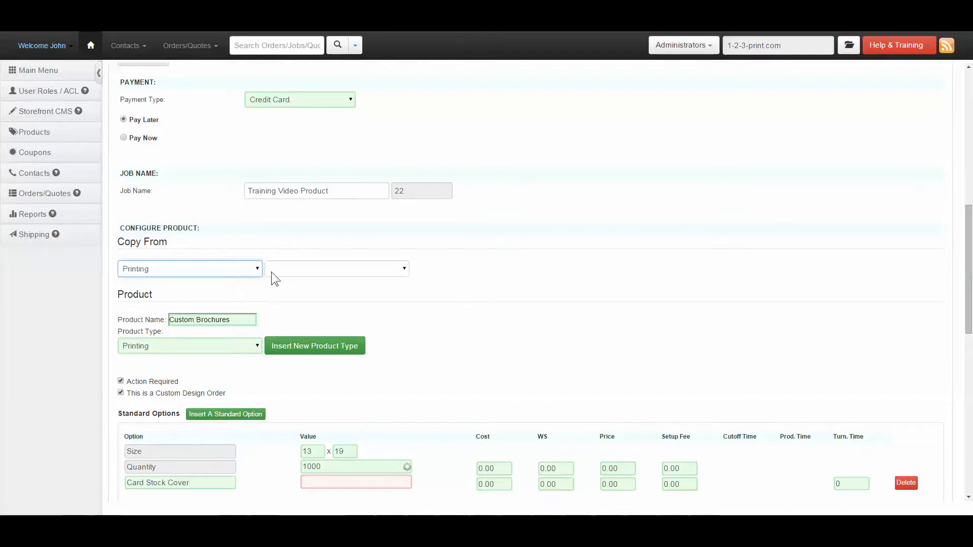
pyautogui.click(291, 270)
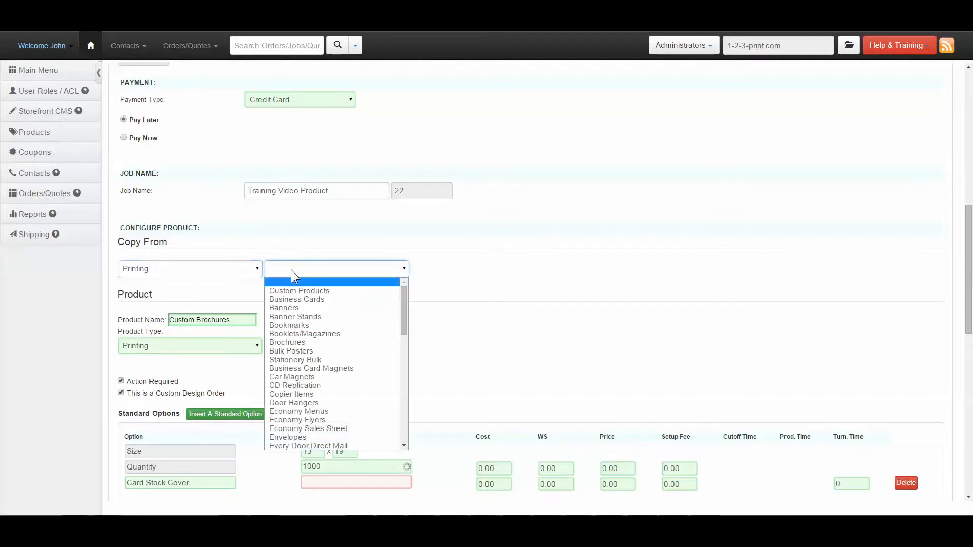
pyautogui.click(312, 341)
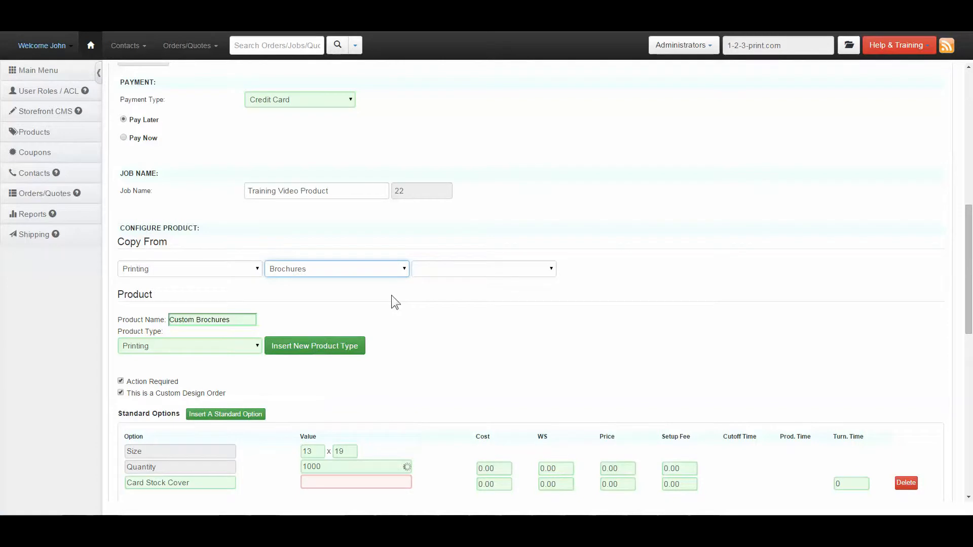
pyautogui.click(452, 269)
pyautogui.click(458, 300)
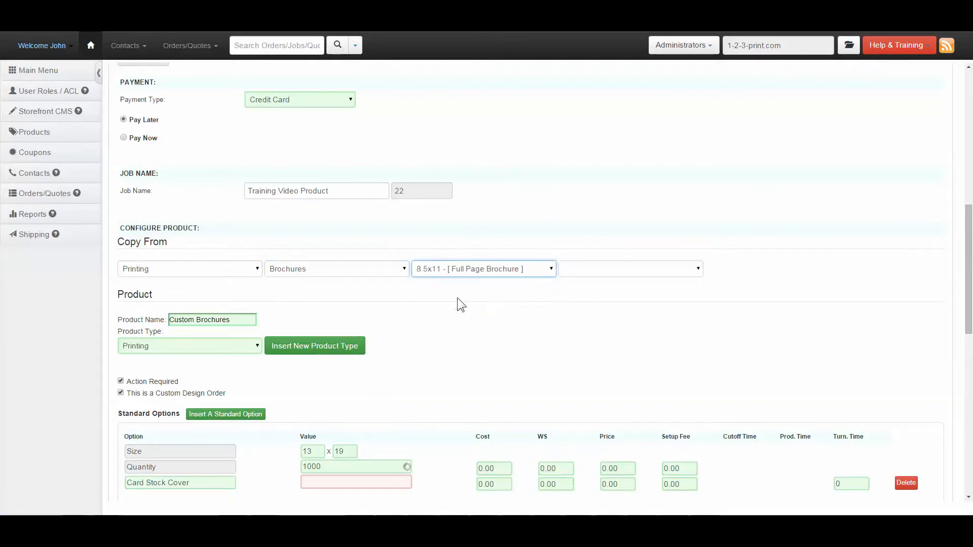
pyautogui.click(589, 271)
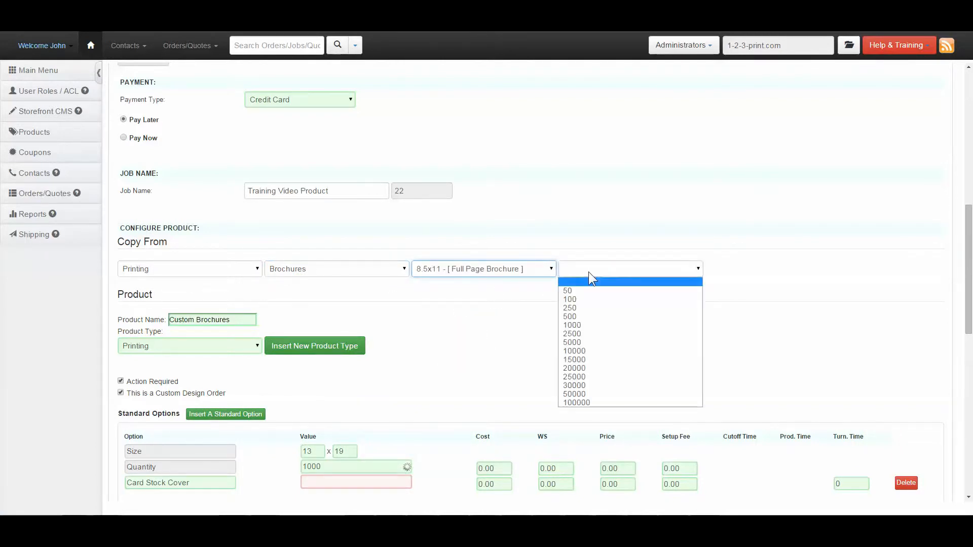
pyautogui.click(584, 333)
pyautogui.click(719, 268)
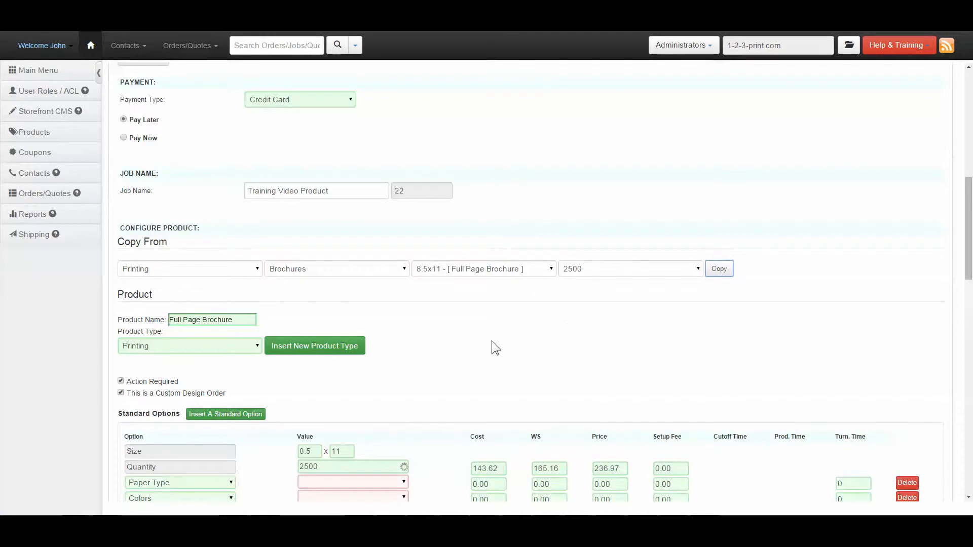
# Set Print Turnaround to ***2 Business Days and Adjust My Artwork to Design Services, and delete the Must Be Exact Trim Size option.
pyautogui.scroll(-5, 439, 332)
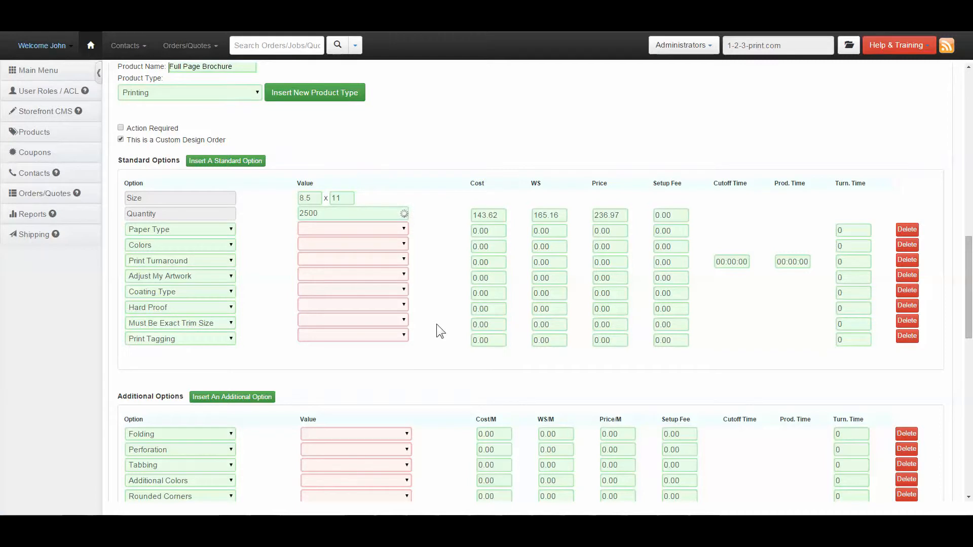
pyautogui.click(326, 259)
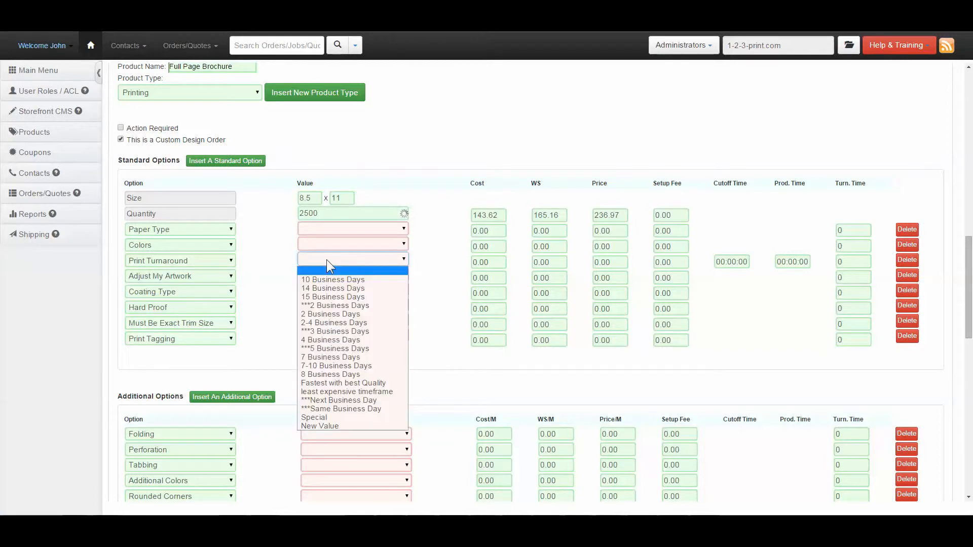
pyautogui.click(333, 305)
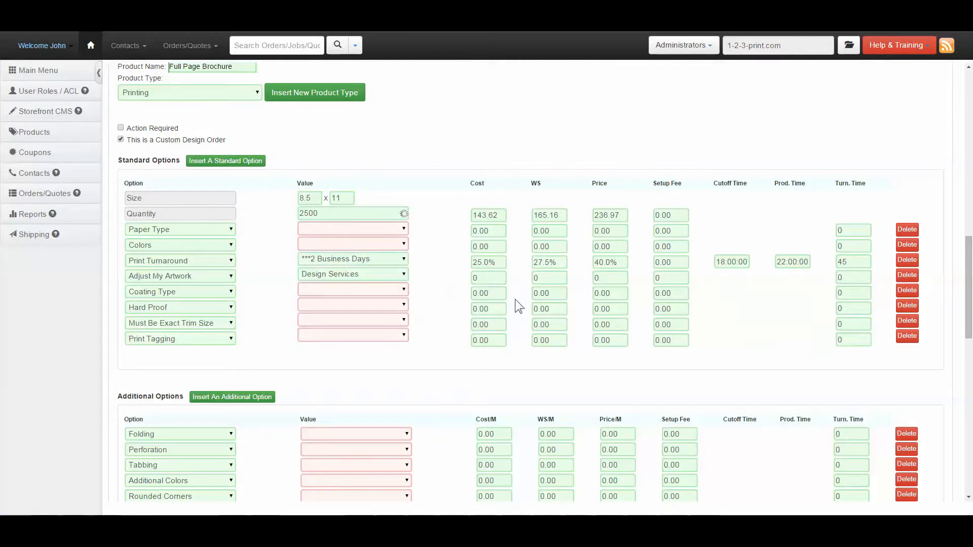
pyautogui.click(908, 320)
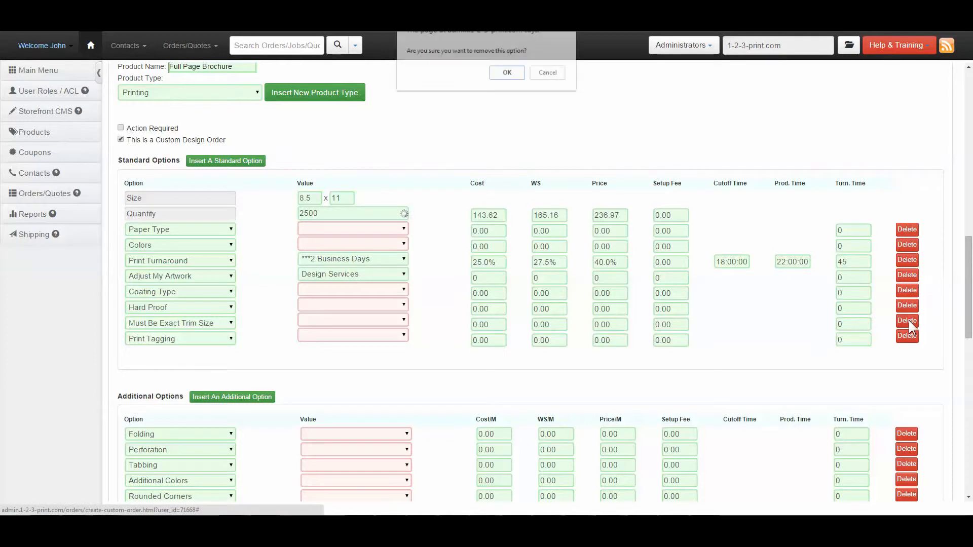
pyautogui.press('Return')
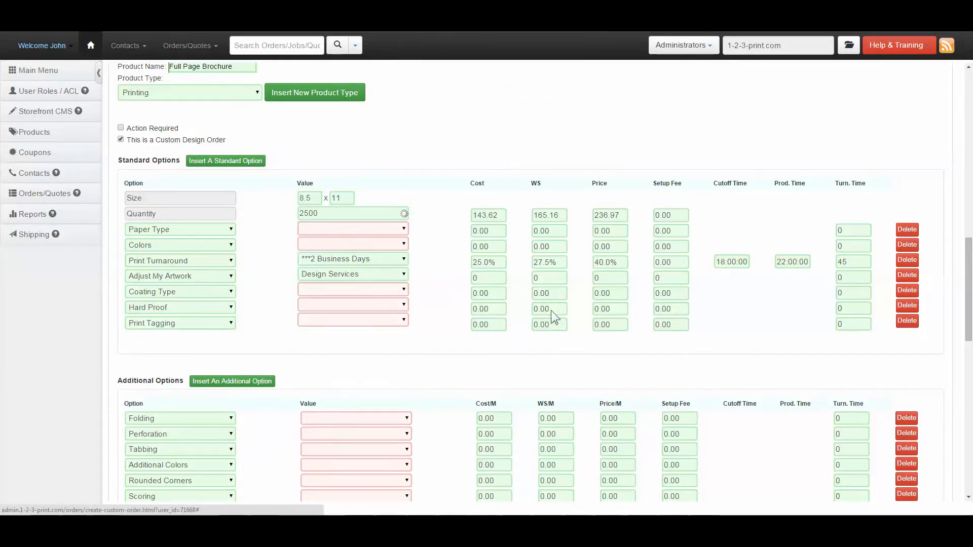
# Replace the Print Tagging standard option with a new option named Customized Option and give it the value Custom Option.
pyautogui.click(216, 323)
pyautogui.scroll(-5, 193, 425)
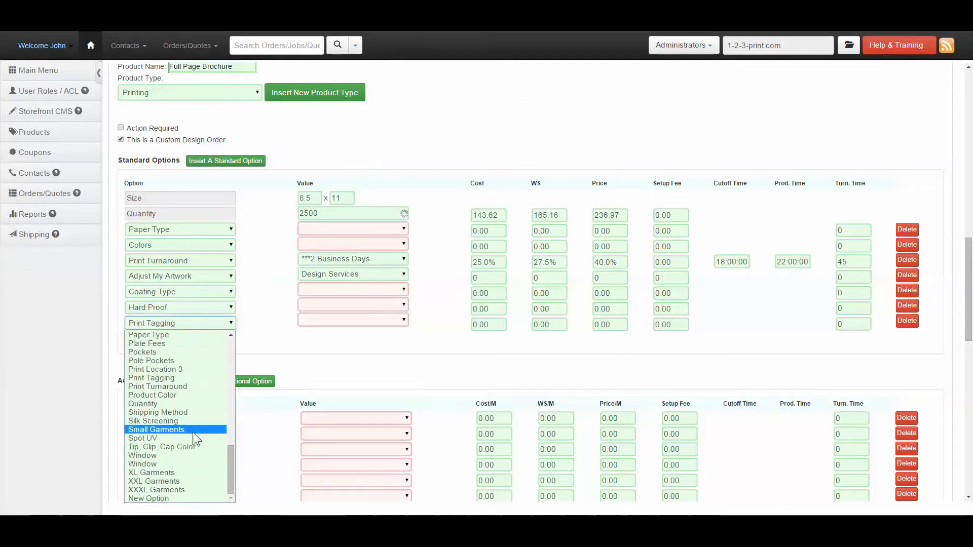
pyautogui.click(183, 498)
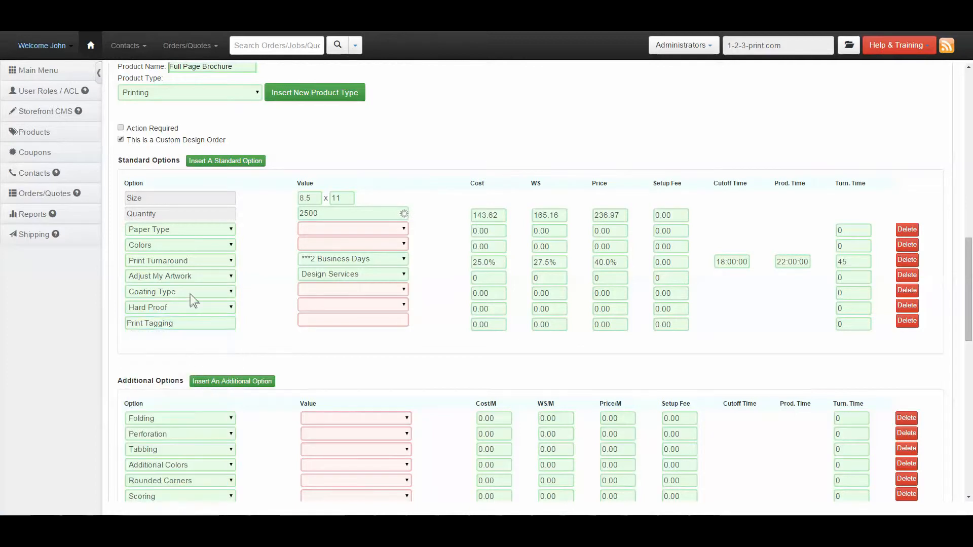
pyautogui.moveTo(184, 318); pyautogui.dragTo(116, 317)
pyautogui.write('Cus')
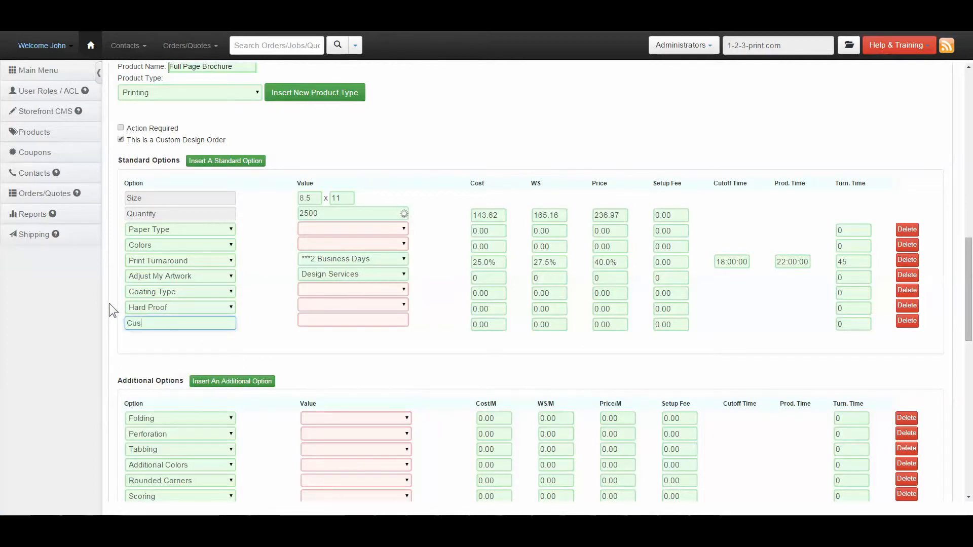
pyautogui.write('tomized Option')
pyautogui.click(324, 320)
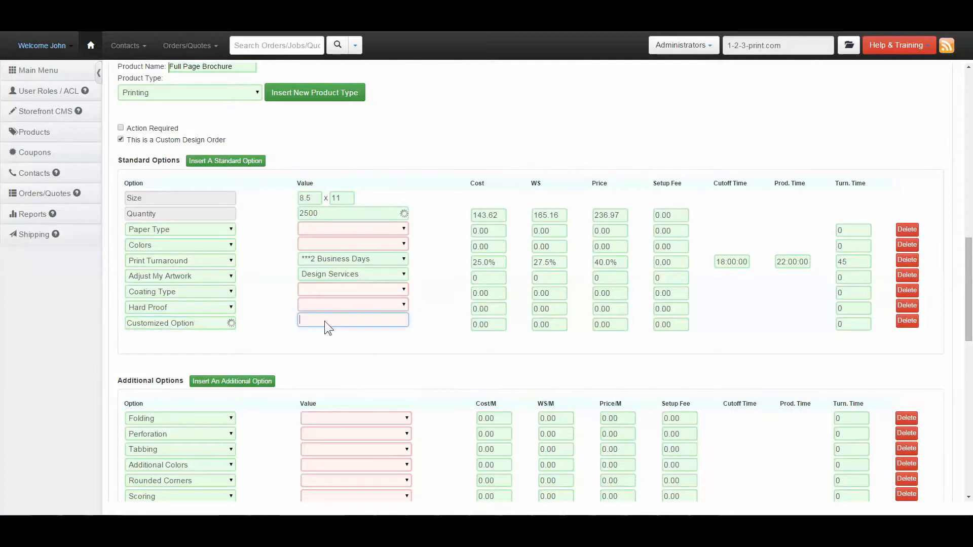
pyautogui.write('Custom Option')
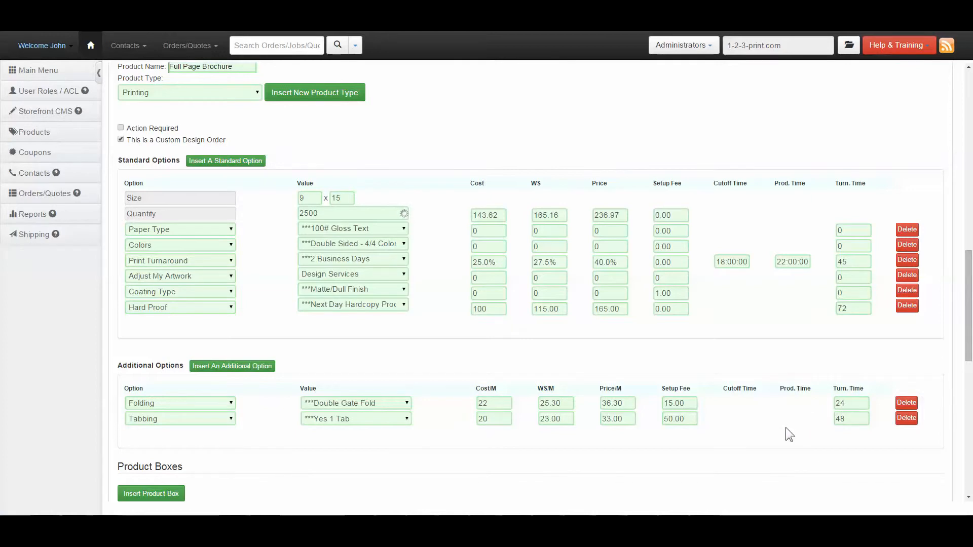
# Add a second product box as a copy of Box 1.
pyautogui.scroll(-6, 781, 418)
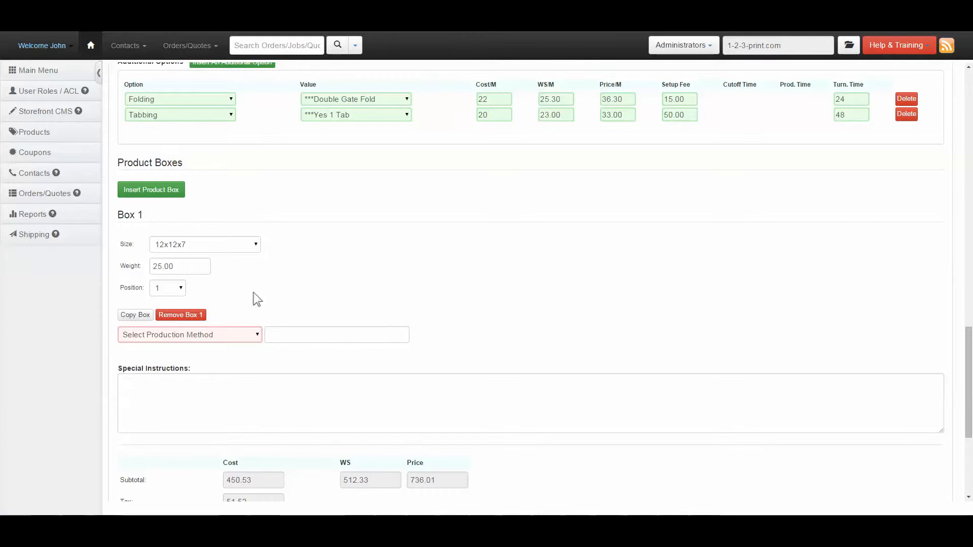
pyautogui.click(139, 316)
pyautogui.click(211, 366)
pyautogui.click(212, 365)
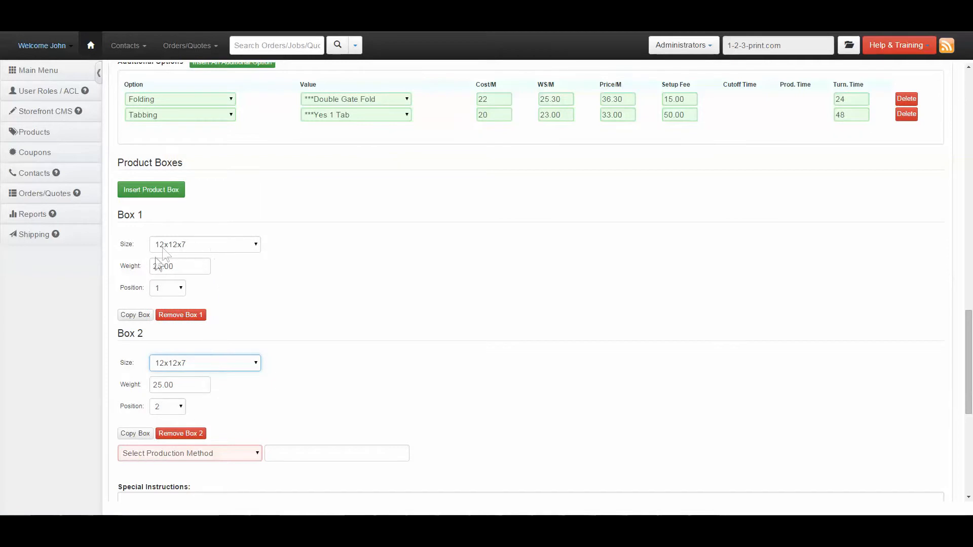
pyautogui.click(351, 313)
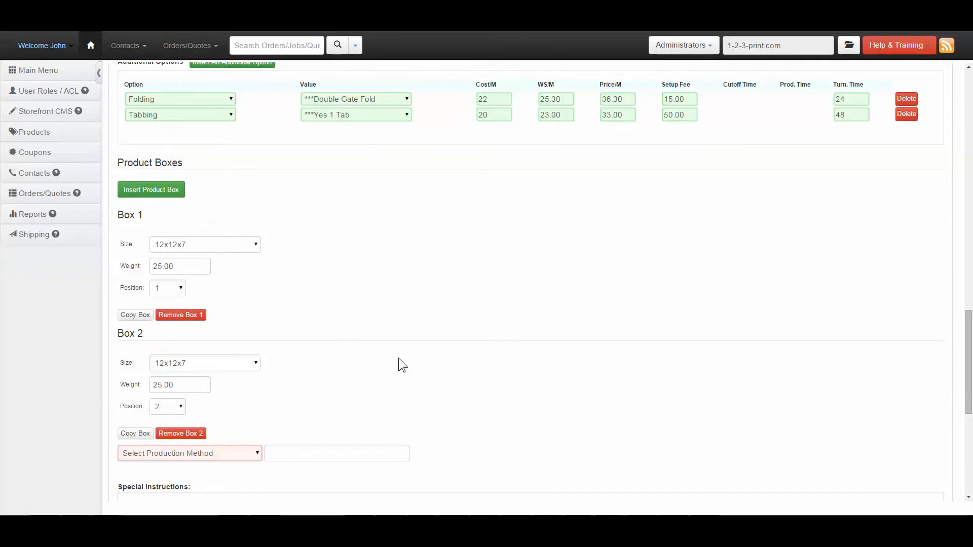
# Set the production method below the product boxes to Out Sourced.
pyautogui.click(229, 453)
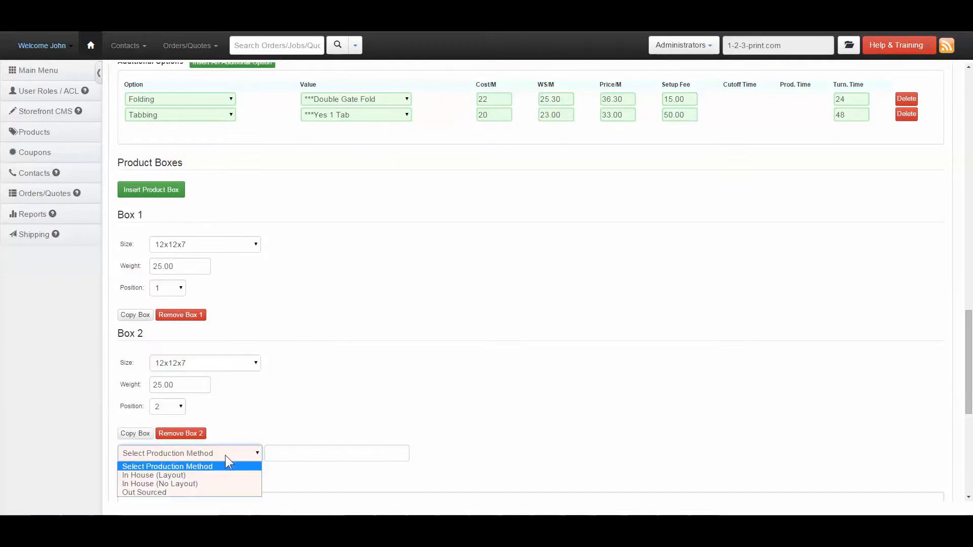
pyautogui.click(230, 492)
pyautogui.scroll(-5, 509, 452)
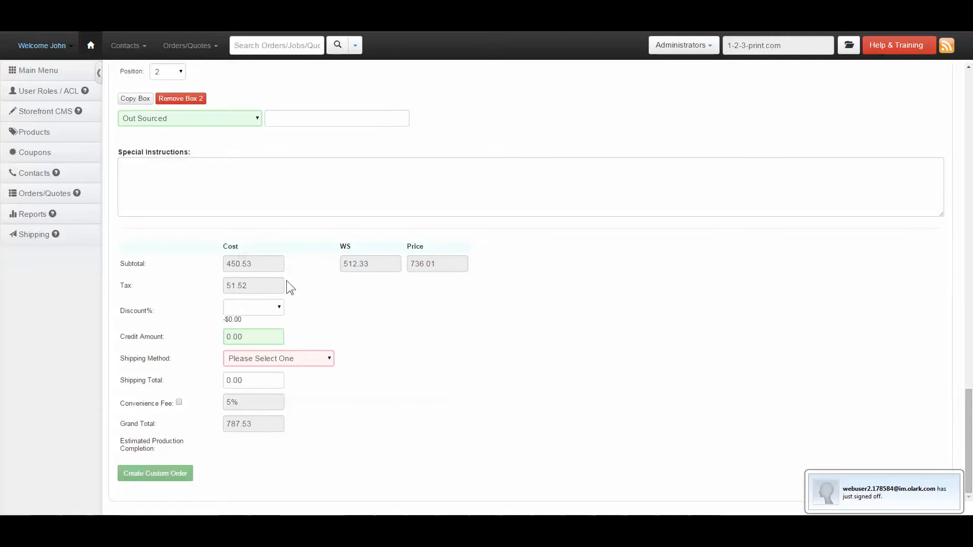
pyautogui.click(138, 174)
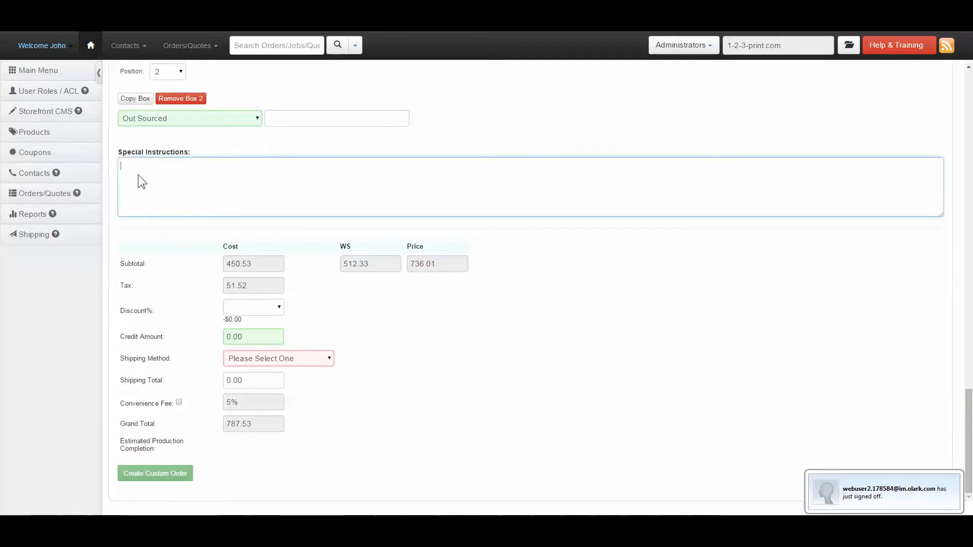
# Apply a 10% discount to the order and set the credit amount to 30.00.
pyautogui.click(257, 308)
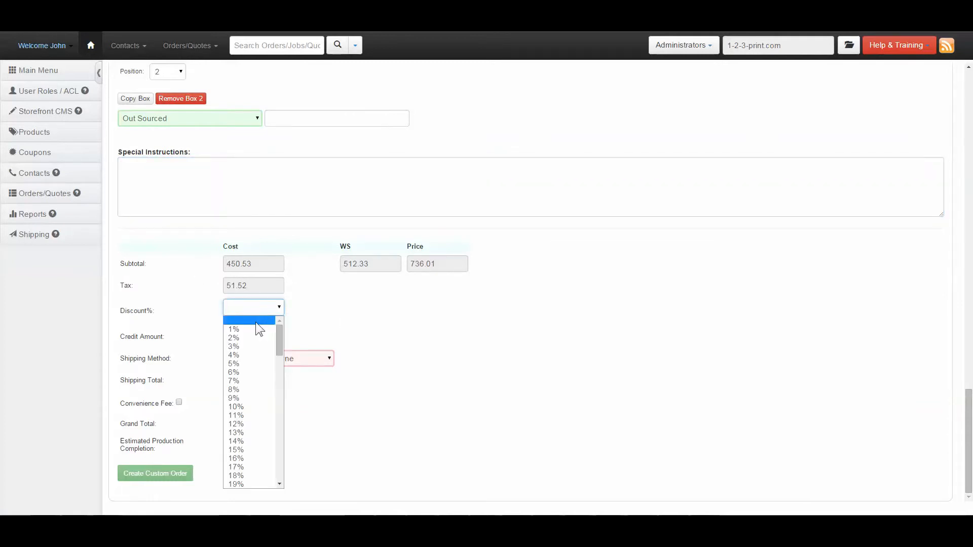
pyautogui.click(246, 403)
pyautogui.click(230, 336)
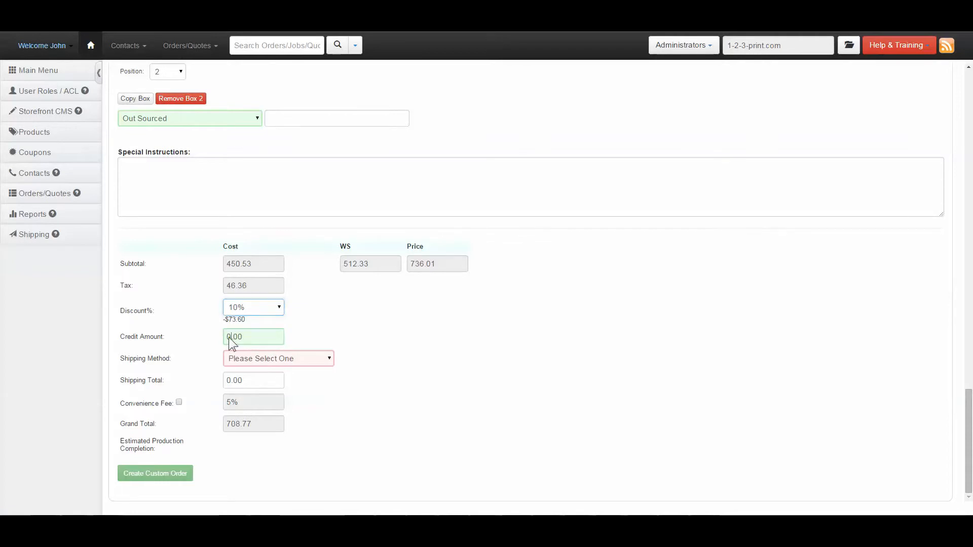
pyautogui.write('30')
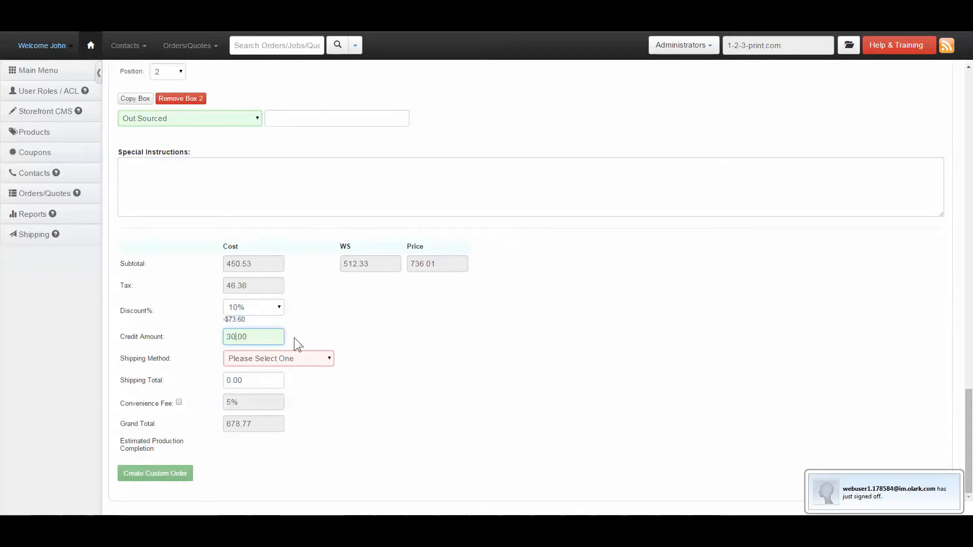
pyautogui.click(311, 337)
# Reset the credit amount to 0 and enable a convenience fee of 10%.
pyautogui.doubleClick(237, 337)
pyautogui.write('0')
pyautogui.click(179, 402)
pyautogui.doubleClick(239, 402)
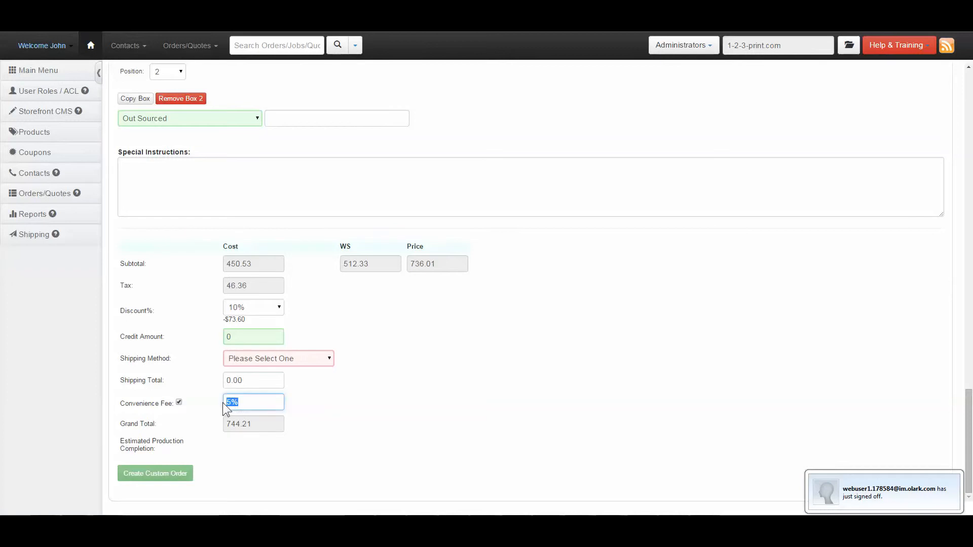
pyautogui.write('10')
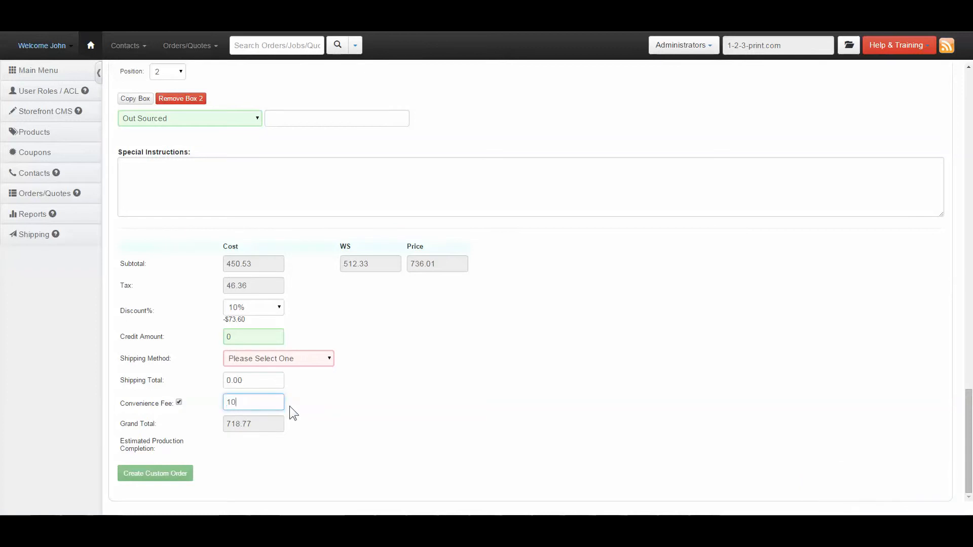
pyautogui.write('%')
# Set the convenience fee to 0 and clear the order's discount percentage.
pyautogui.moveTo(249, 406); pyautogui.dragTo(224, 404)
pyautogui.write('0')
pyautogui.click(246, 309)
pyautogui.click(244, 320)
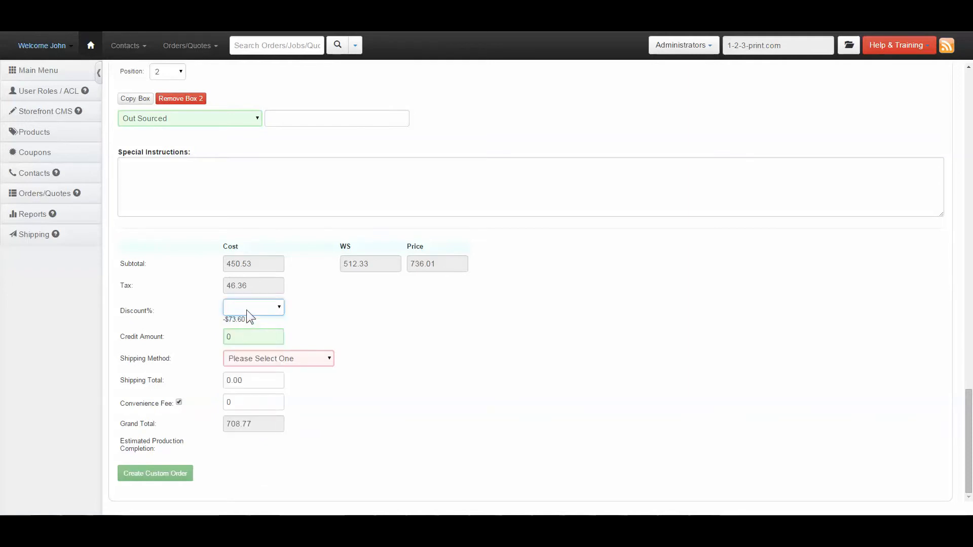
# Set the shipping method to FedEx with the FedEx Ground service.
pyautogui.click(265, 357)
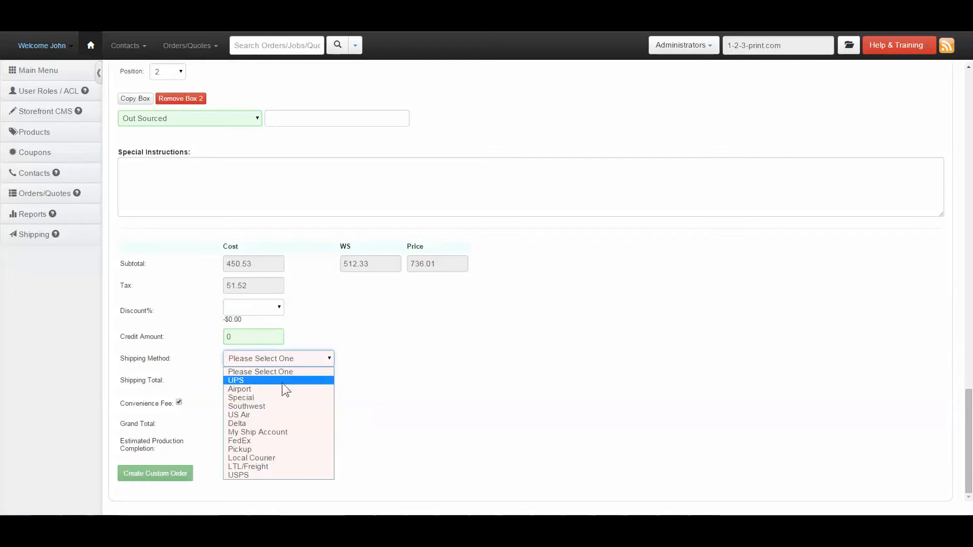
pyautogui.click(271, 440)
pyautogui.click(267, 374)
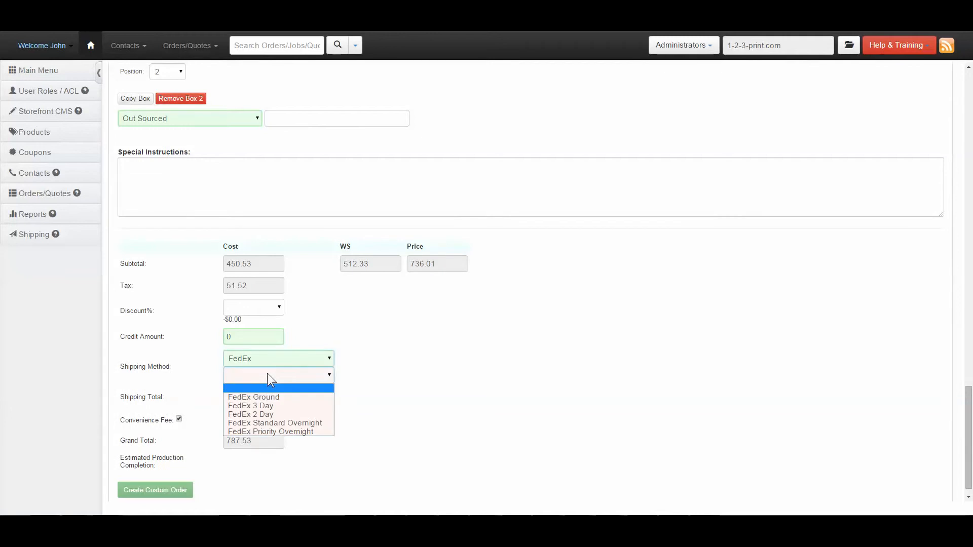
pyautogui.click(265, 394)
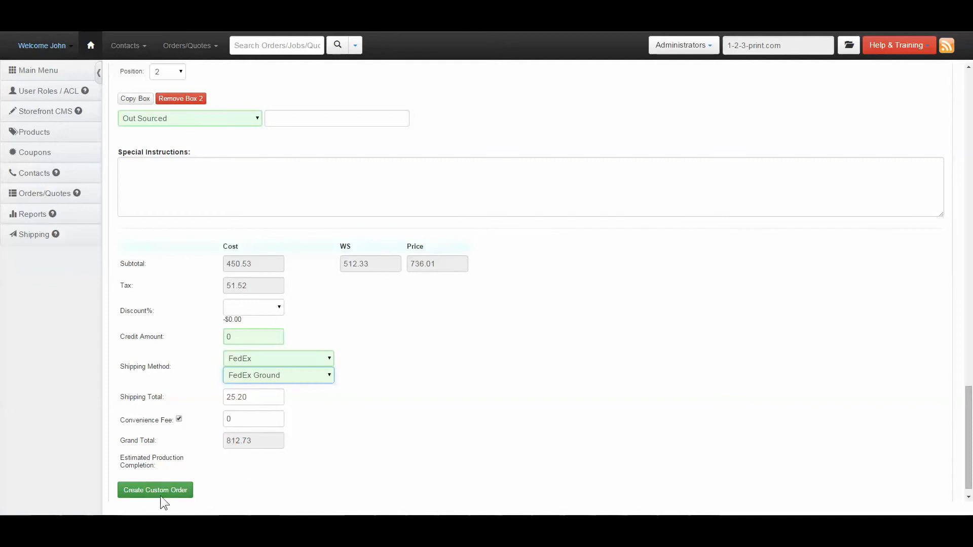
# Create the custom order and check the Training Video Product job's status in the storefront's order list.
pyautogui.click(143, 491)
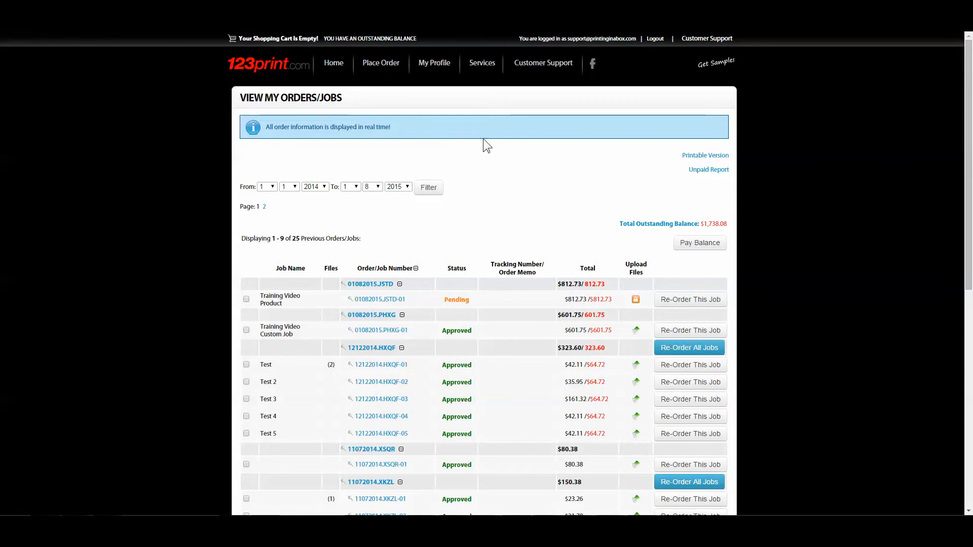
pyautogui.scroll(-2, 494, 175)
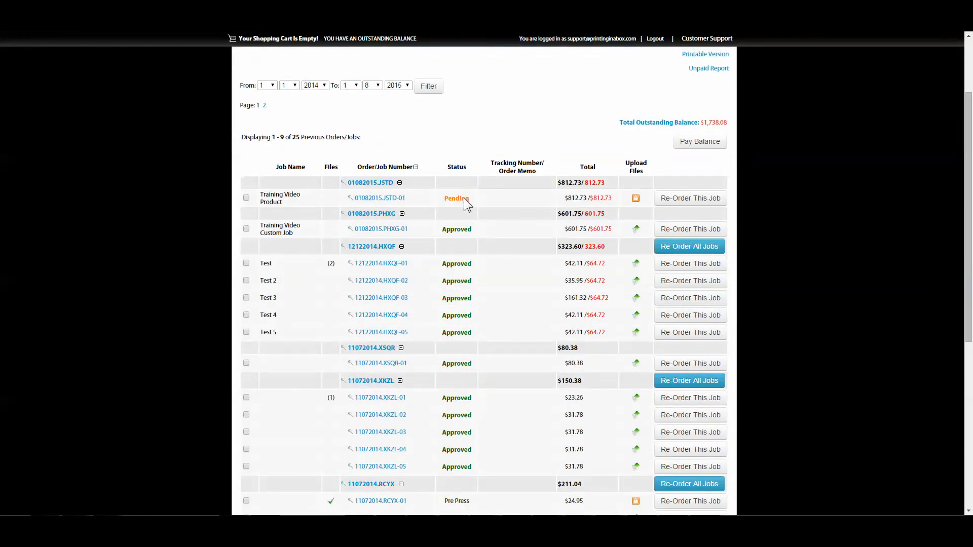